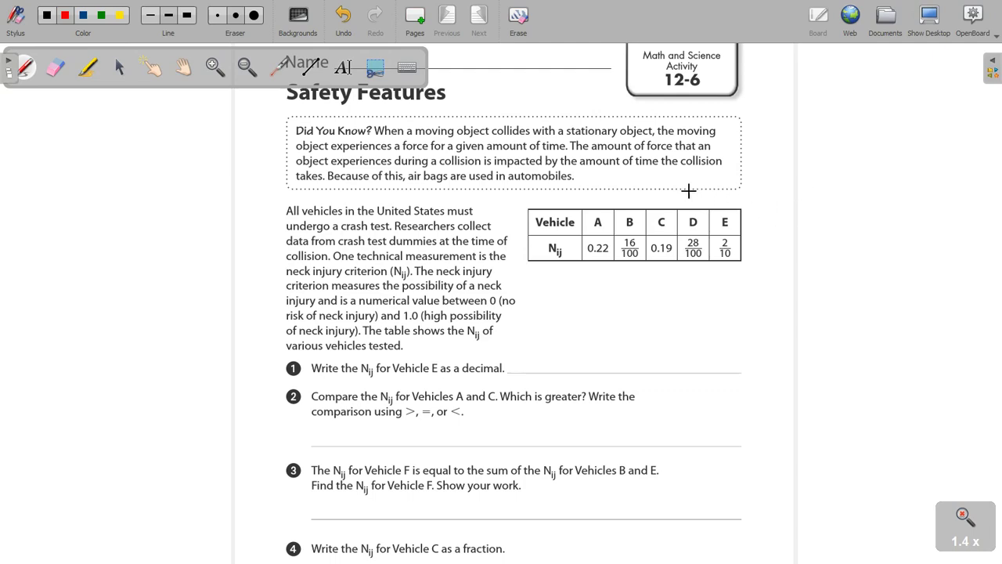
- Bracket both sides of the data table, underline 'stationary', and circle the (Nij) term
mouse_move(744, 199)
mouse_down()
mouse_move(761, 265)
mouse_move(731, 268)
mouse_up()
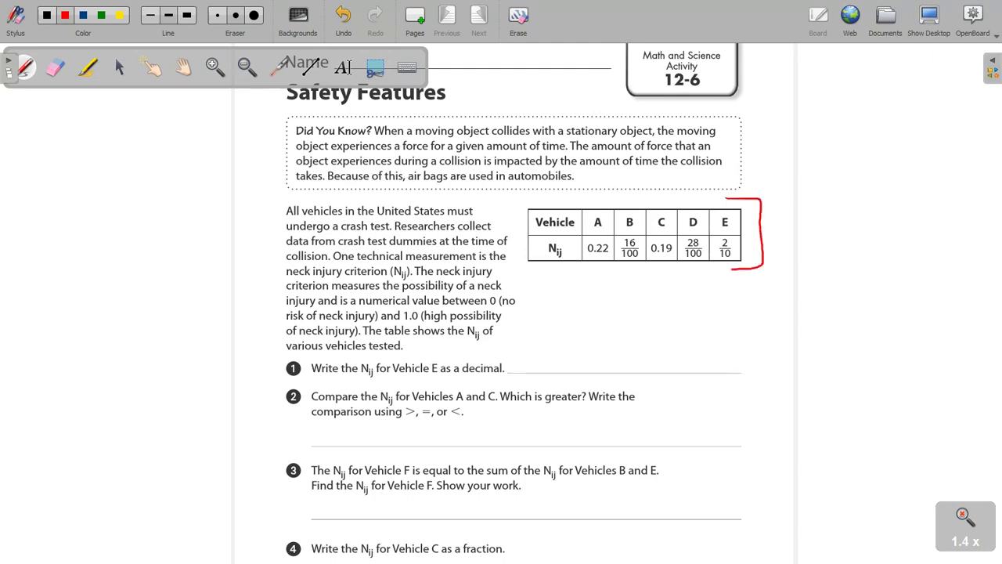
drag(517, 208, 527, 268)
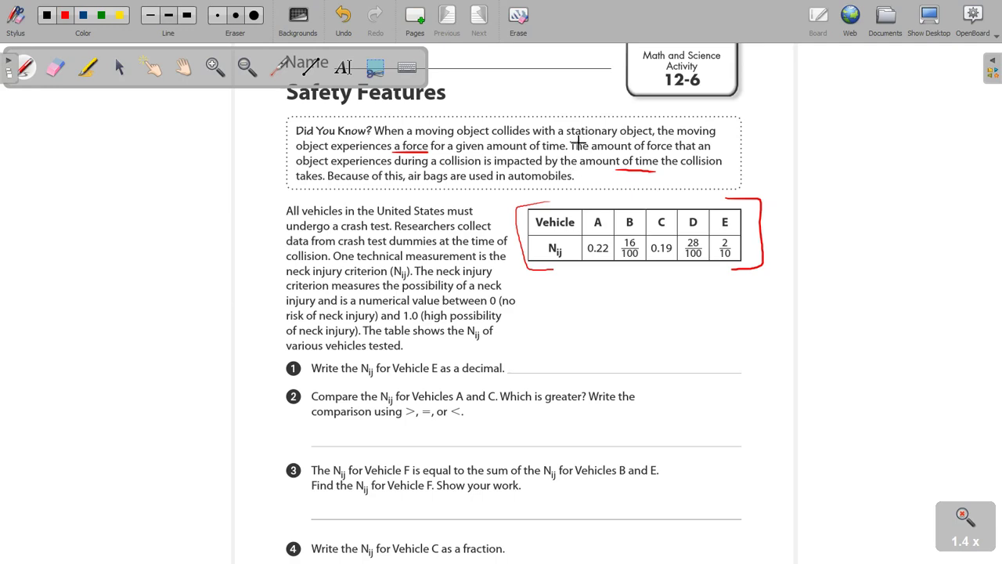
drag(567, 138, 617, 133)
drag(401, 264, 416, 269)
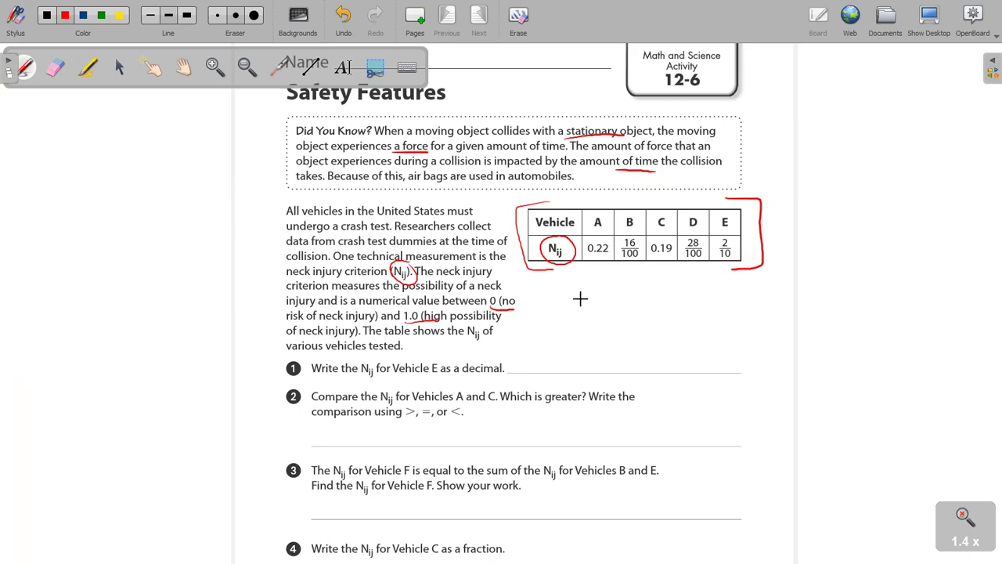
- Draw a first number line with a midpoint tick and end labels, then erase it
drag(563, 298, 796, 314)
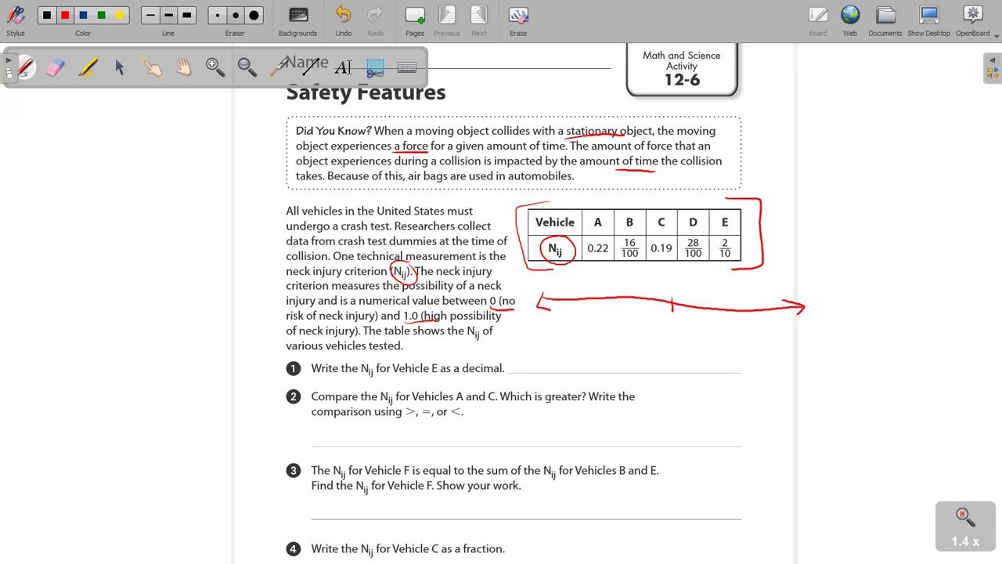
drag(672, 302, 676, 325)
mouse_move(540, 291)
mouse_down()
mouse_move(541, 308)
mouse_move(545, 279)
mouse_up()
drag(784, 278, 785, 287)
click(55, 67)
mouse_move(792, 319)
mouse_down()
mouse_move(800, 292)
mouse_move(665, 310)
mouse_move(548, 291)
mouse_move(571, 302)
mouse_up()
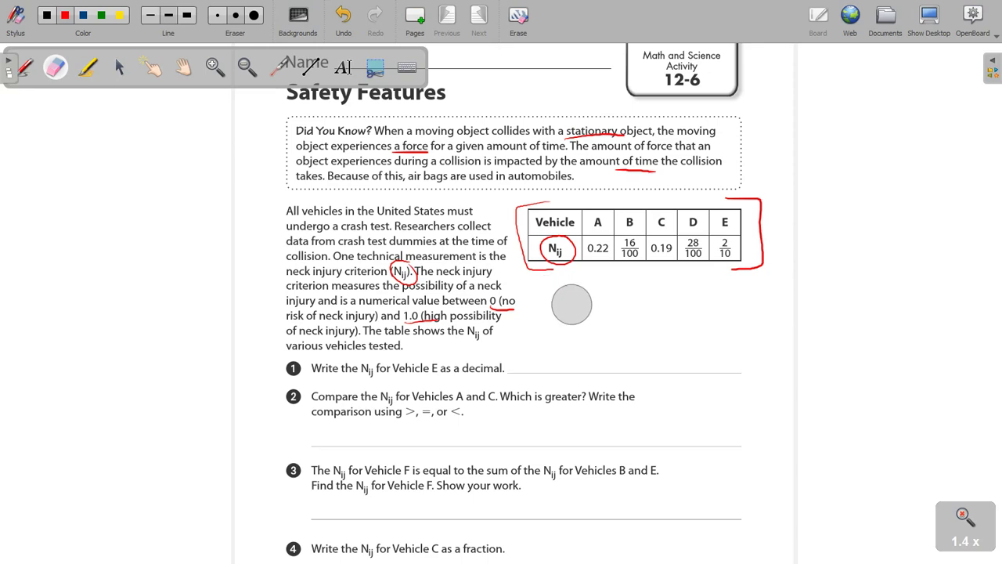
- Redraw the number line below the table, labelling 0 at the left and .5 at the right, with a tick mark
click(29, 68)
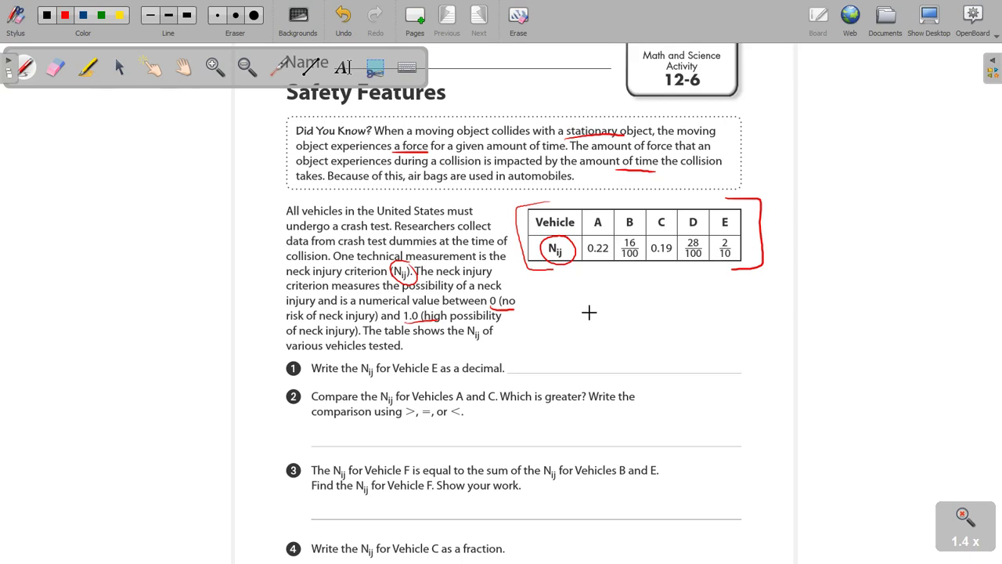
drag(561, 315, 763, 298)
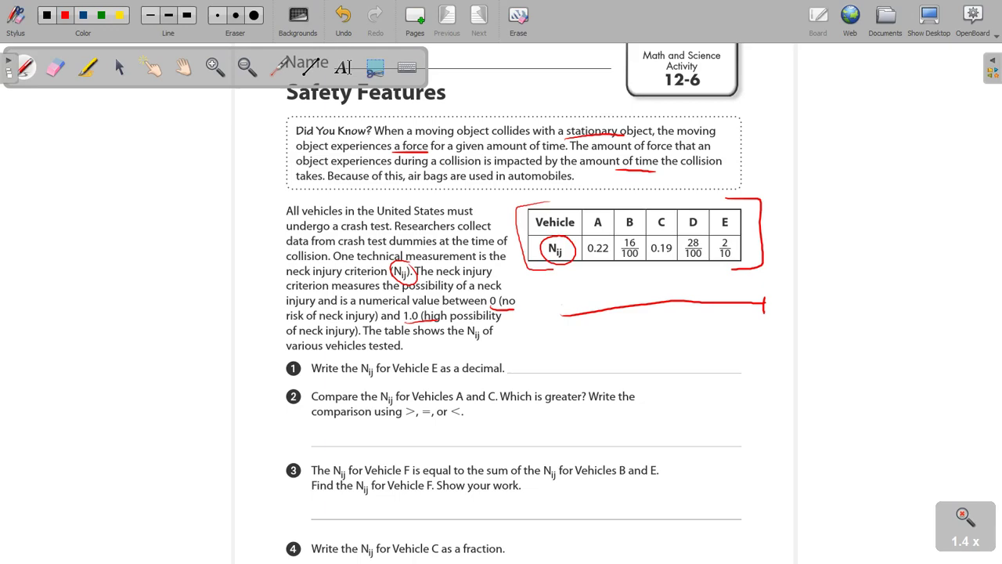
drag(564, 328, 563, 328)
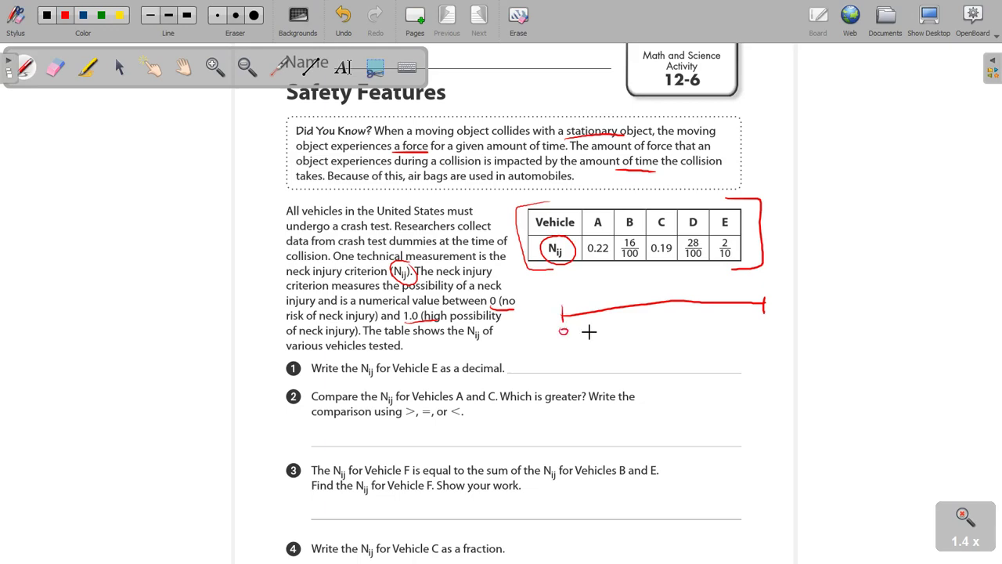
click(761, 328)
drag(774, 319, 769, 329)
drag(685, 292, 689, 311)
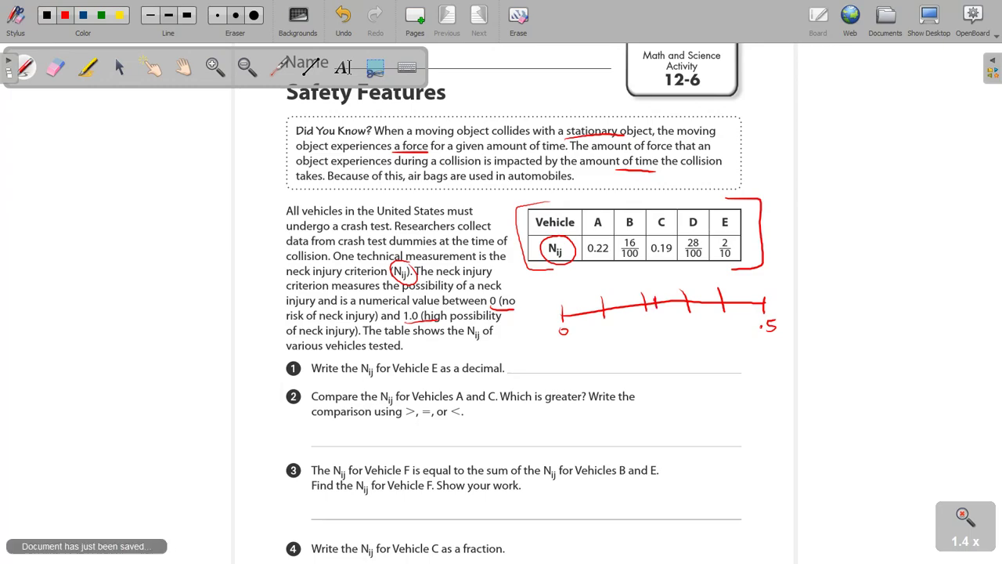
- Add tick marks for .16, .19, .2, .22 and .28 on the number line and label them
click(656, 319)
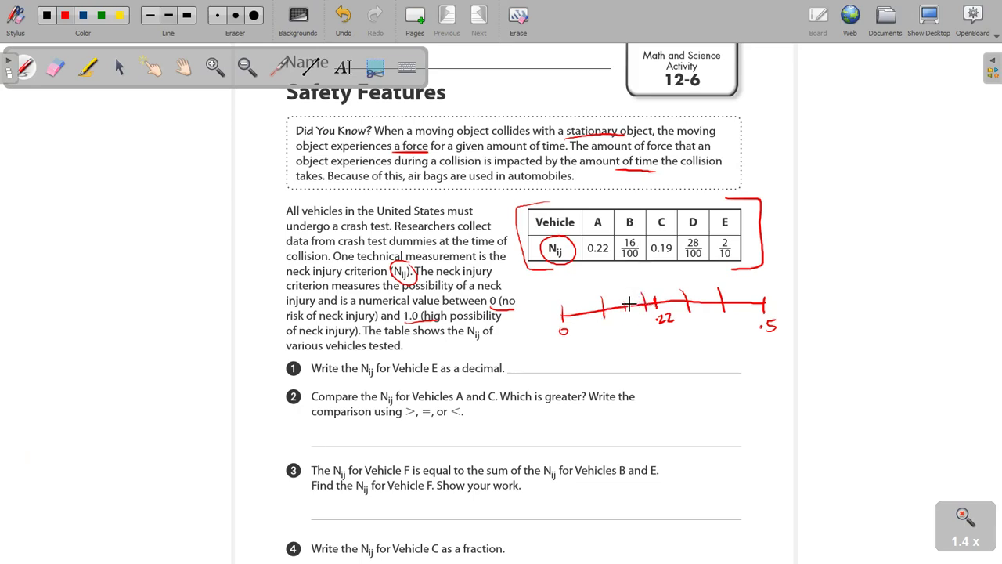
drag(631, 301, 631, 313)
drag(656, 296, 656, 310)
click(655, 298)
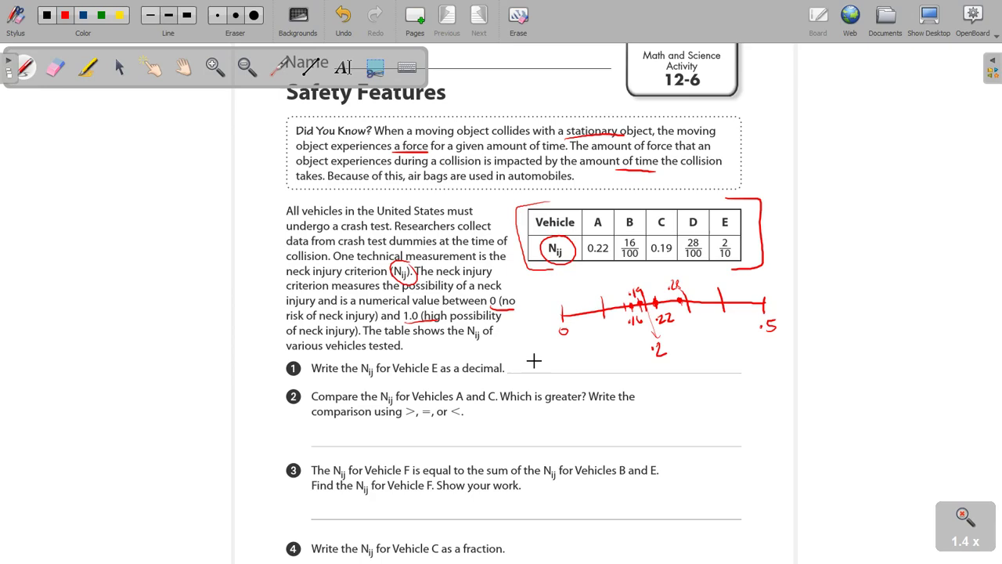
- Write 2/10 = 20/100 = .2 or 0.2 on question 1's answer line
mouse_move(558, 354)
mouse_down()
mouse_move(541, 380)
mouse_move(579, 365)
mouse_up()
drag(571, 368, 588, 383)
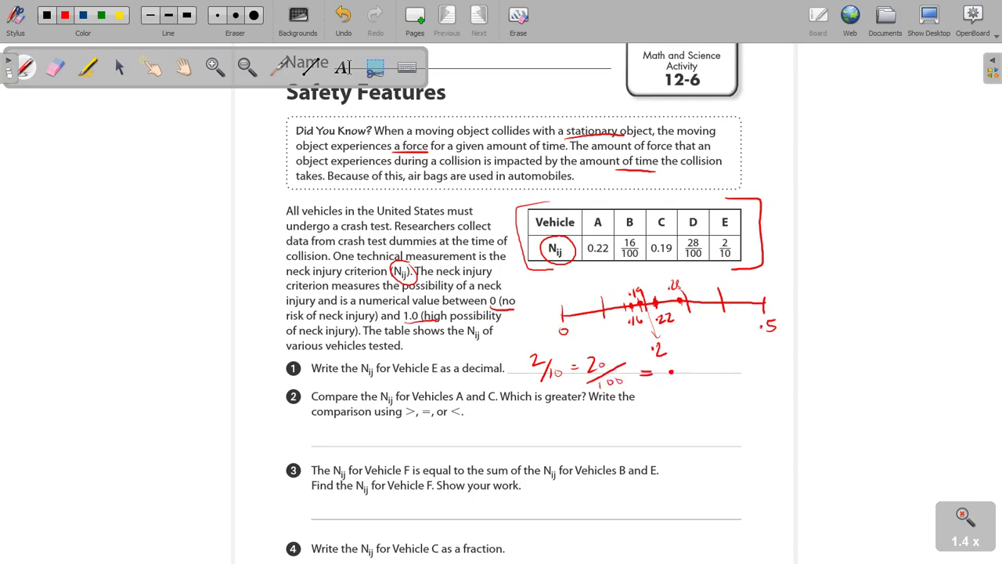
mouse_move(677, 363)
mouse_down()
mouse_move(685, 374)
mouse_move(740, 365)
mouse_up()
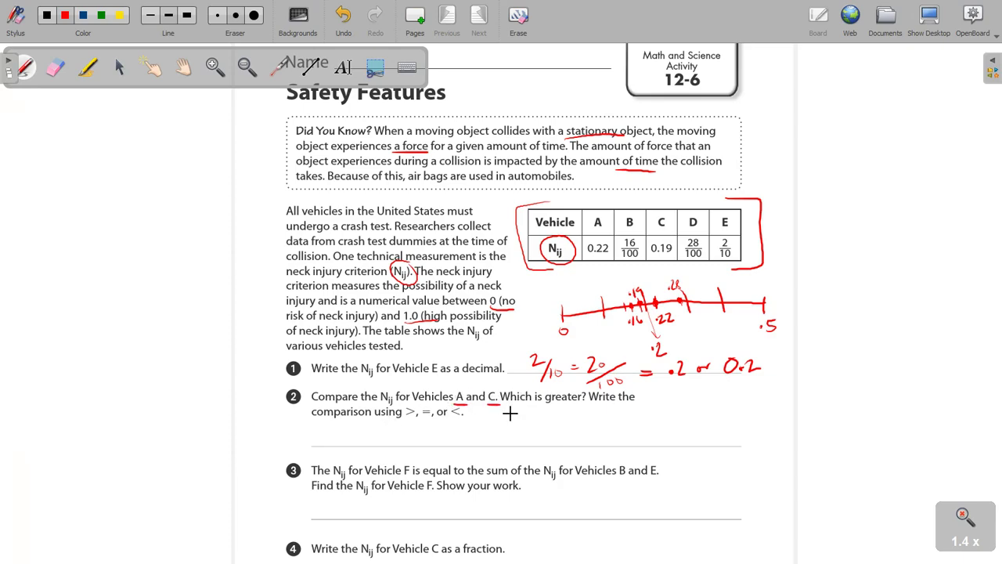
- Write A = .22 and C = .19 under question 2, then .22 > .19 or A > C
click(513, 416)
click(550, 415)
drag(619, 407, 616, 416)
drag(624, 412, 648, 414)
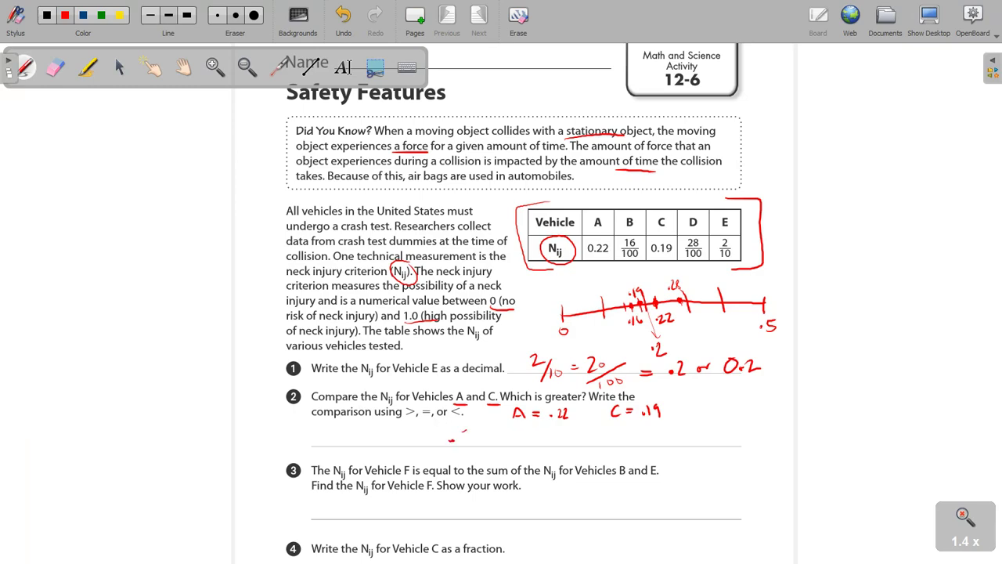
drag(479, 432, 490, 442)
mouse_move(559, 430)
mouse_down()
mouse_move(557, 443)
mouse_move(731, 444)
mouse_up()
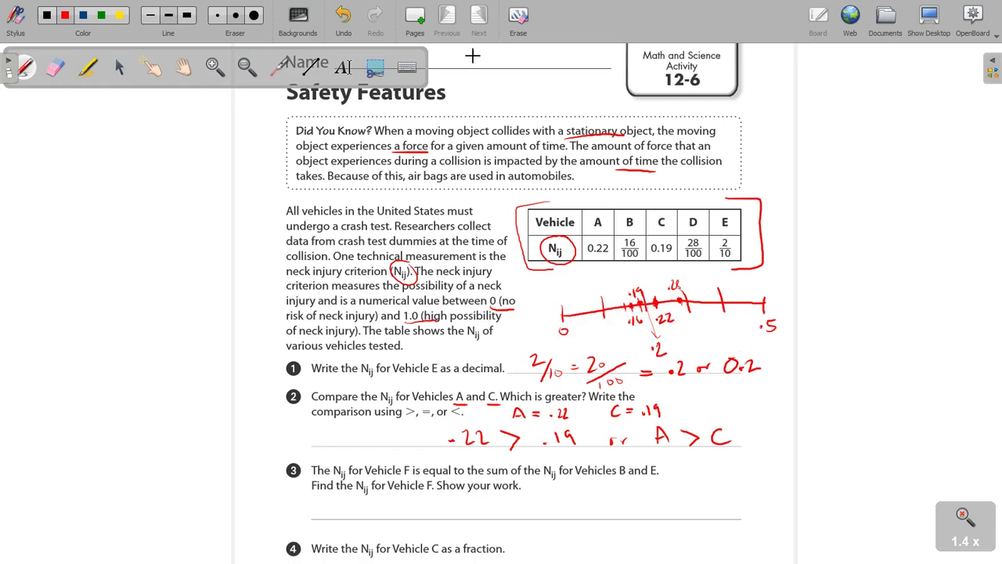
- Pan questions 3–5 into view and write F = ? under question 3
click(183, 67)
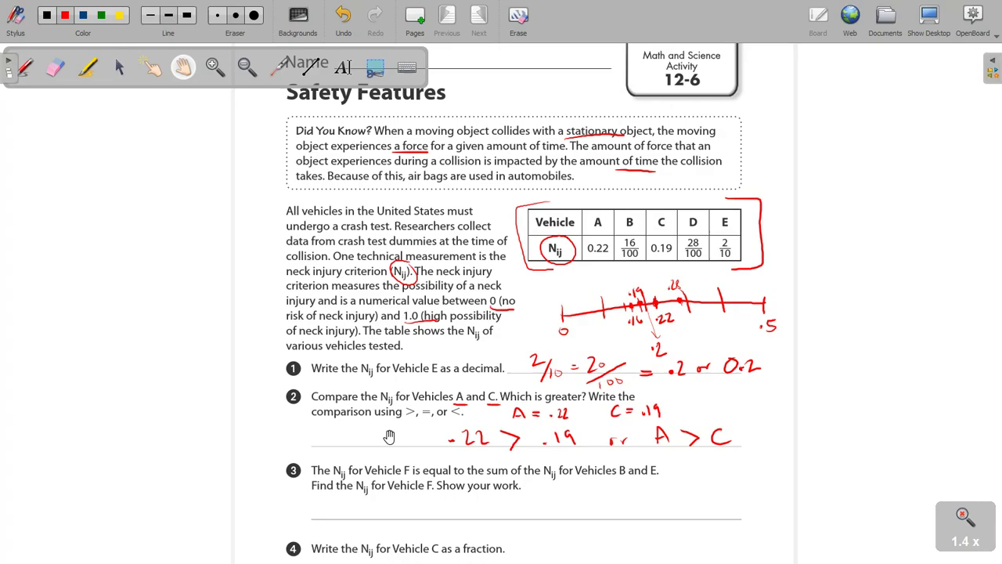
drag(388, 438, 396, 250)
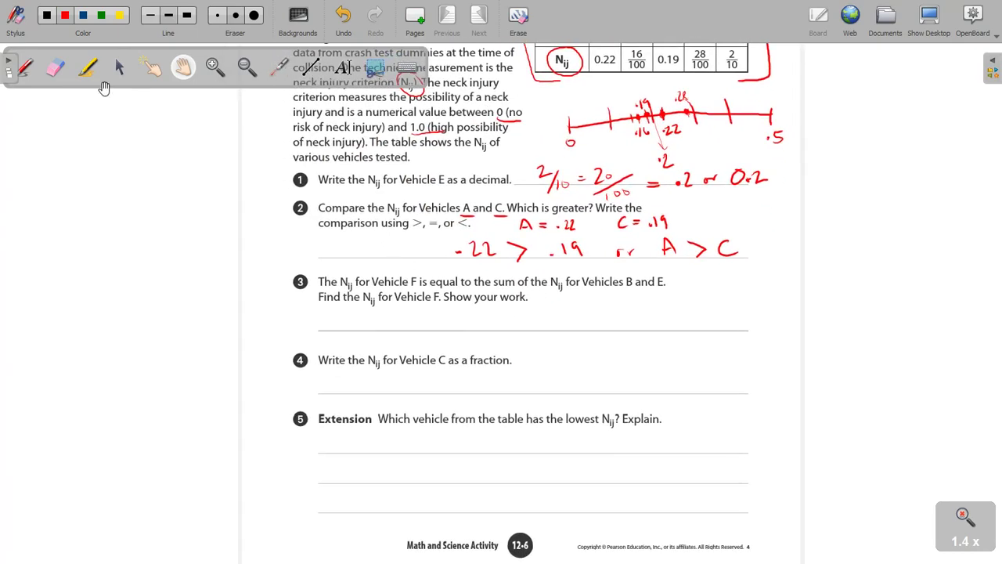
click(27, 67)
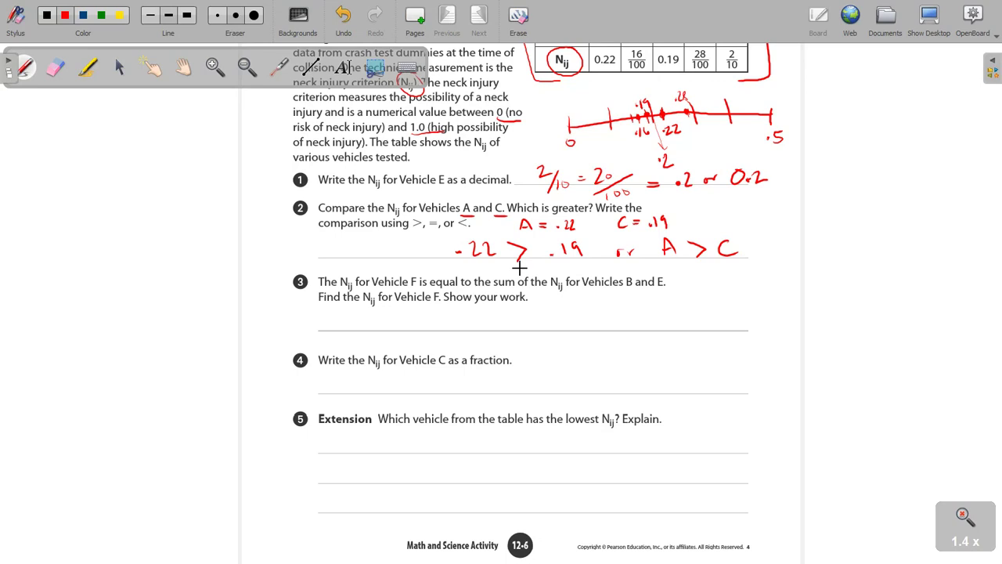
click(185, 69)
drag(282, 196, 284, 235)
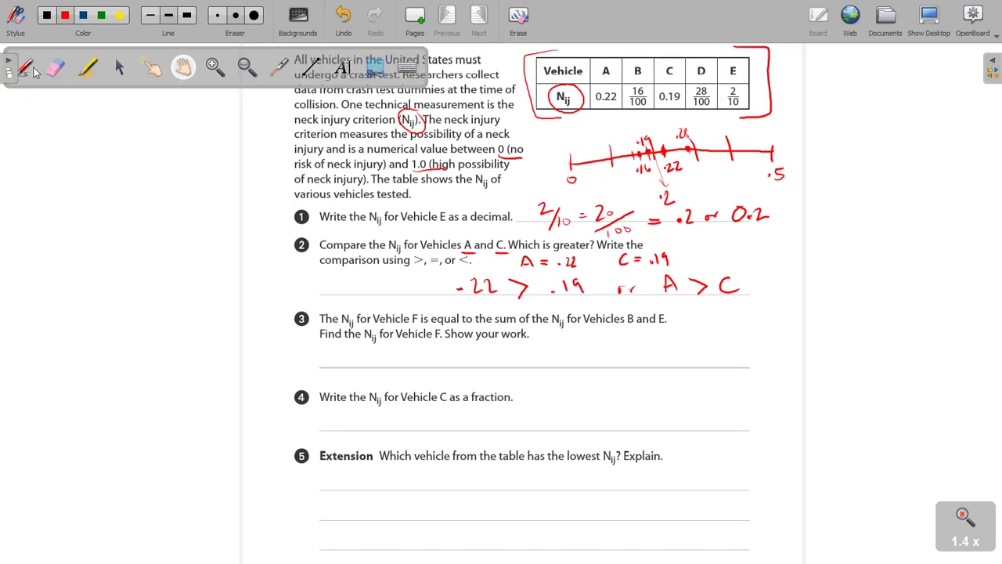
click(26, 69)
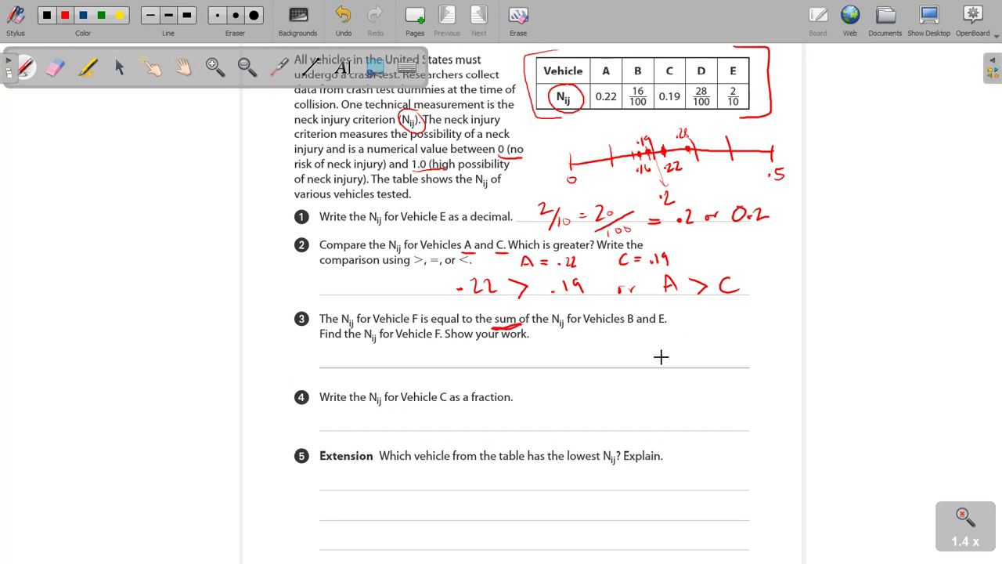
drag(549, 331, 548, 340)
drag(551, 337, 560, 337)
drag(551, 341, 559, 340)
- Write B + E, then B = 16/100 + E = 20/100 = for question 3
drag(640, 338, 649, 338)
drag(645, 334, 645, 343)
drag(657, 335, 661, 337)
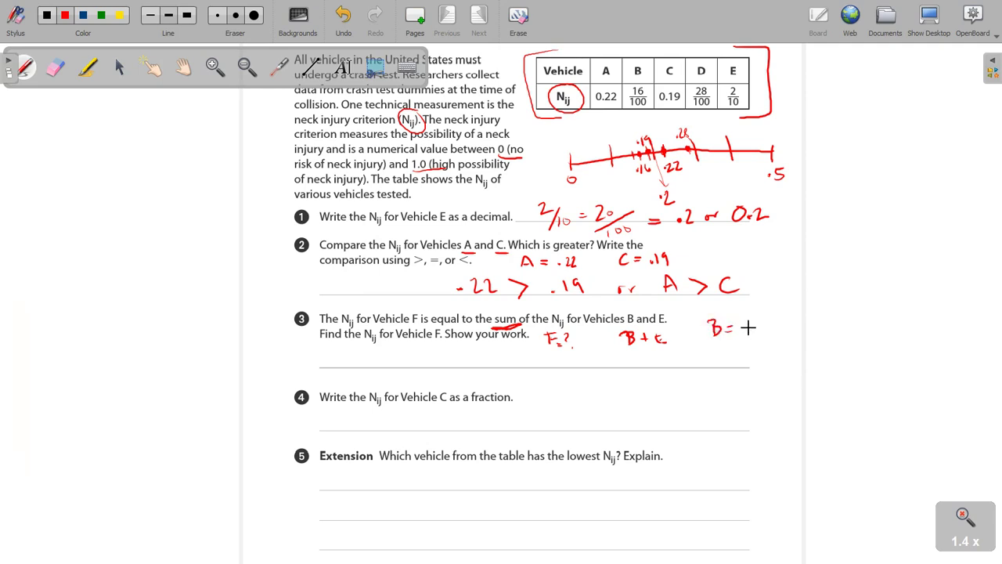
drag(749, 318, 748, 336)
mouse_move(758, 319)
mouse_down()
mouse_move(754, 345)
mouse_move(762, 343)
mouse_up()
drag(770, 337, 771, 344)
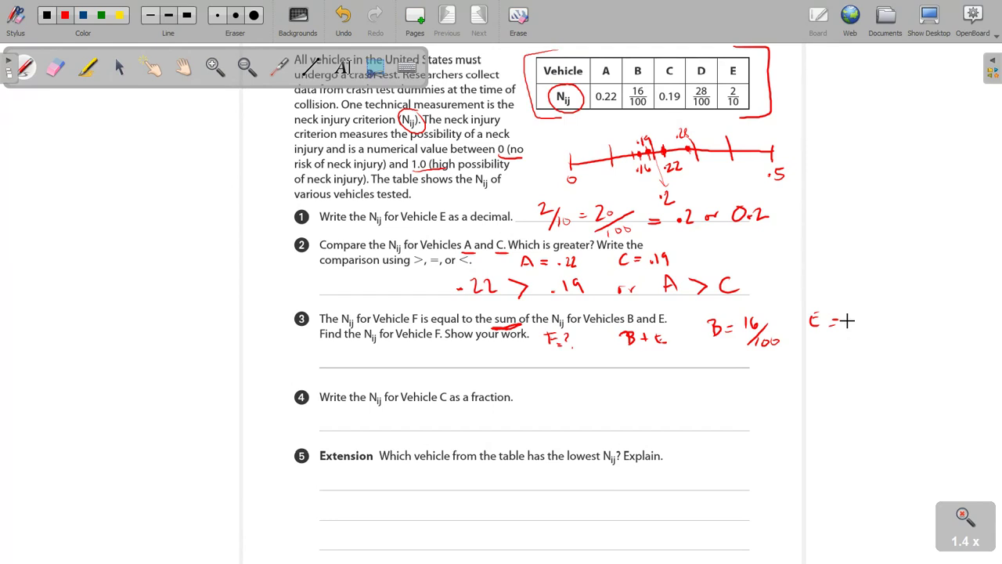
mouse_move(853, 322)
mouse_down()
mouse_move(861, 319)
mouse_move(842, 336)
mouse_up()
drag(890, 323, 899, 330)
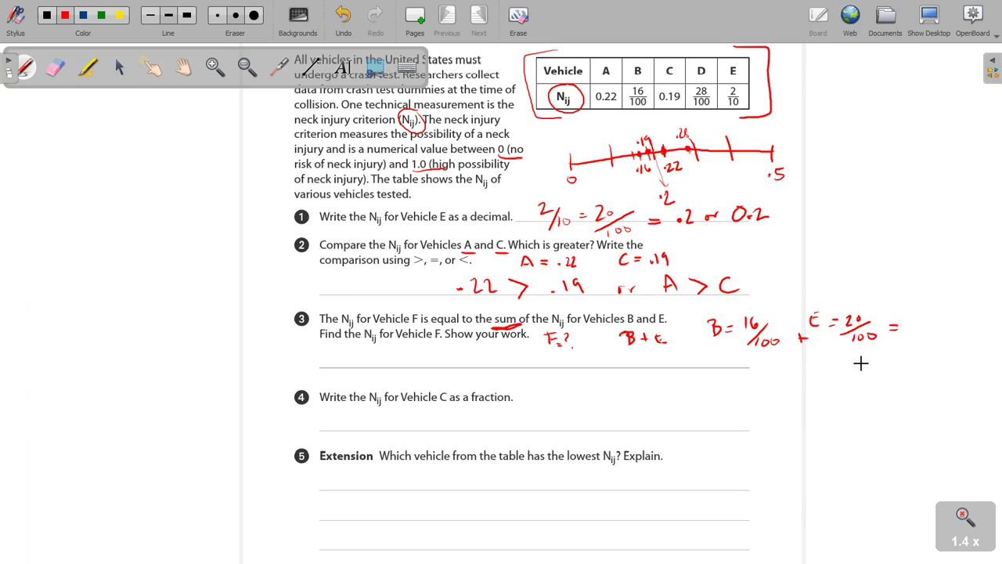
- Complete the sum as 36/100 and write F = 36/100 or .36 or 0.36 as the answer
drag(845, 363, 846, 377)
drag(862, 362, 876, 377)
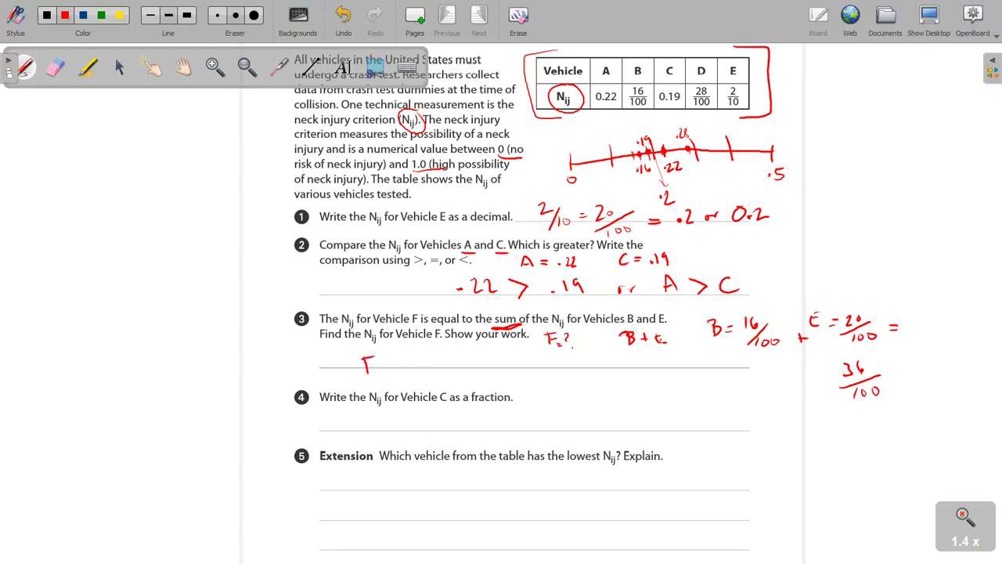
mouse_move(404, 359)
mouse_down()
mouse_move(406, 370)
mouse_move(442, 374)
mouse_up()
drag(451, 365, 526, 358)
mouse_move(517, 359)
mouse_down()
mouse_move(515, 373)
mouse_move(577, 363)
mouse_up()
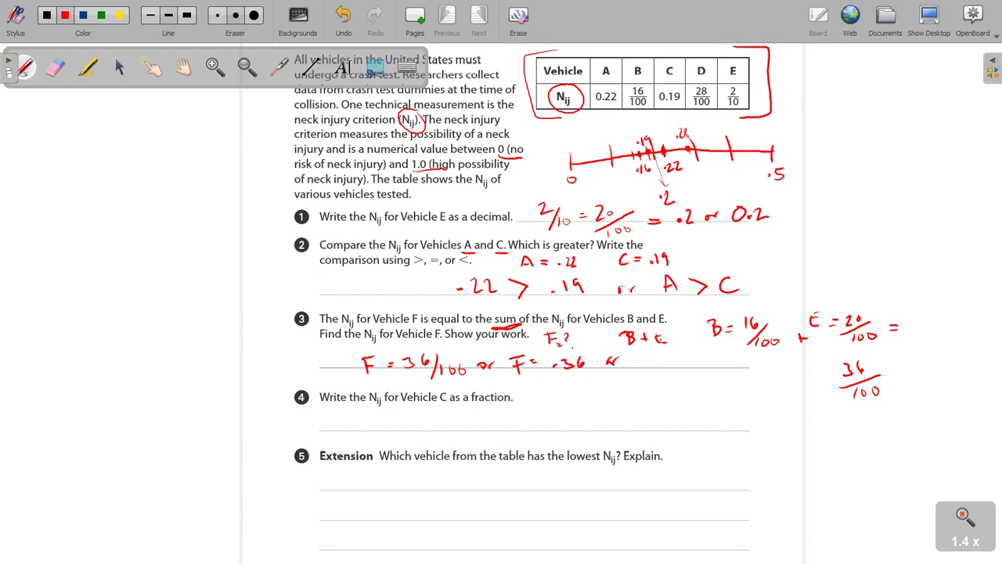
drag(647, 357, 645, 359)
drag(658, 364, 683, 363)
- Underline 'fraction', write C = .19 = 19/100 for question 4, and underline 'Explain' in question 5
drag(469, 404, 557, 407)
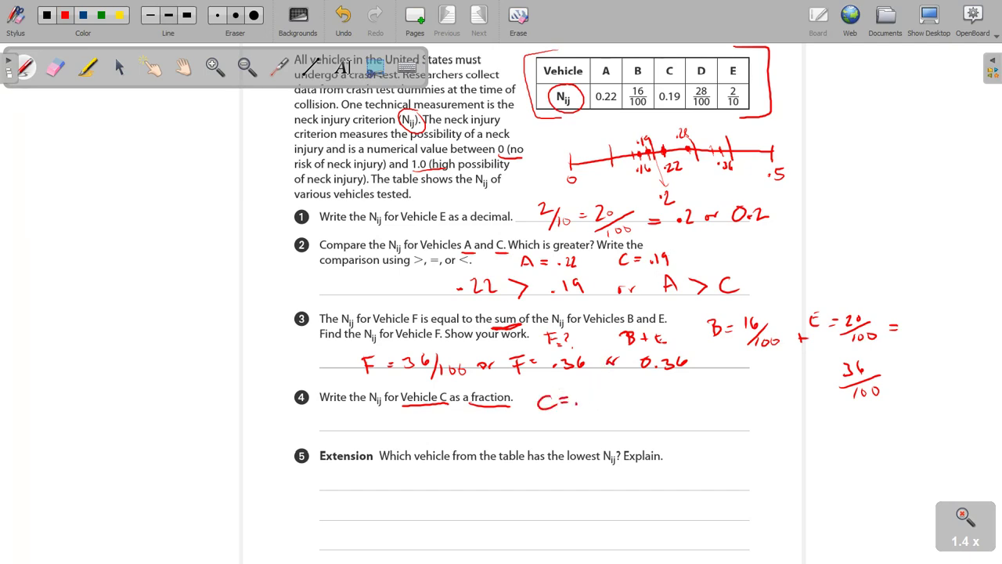
mouse_move(586, 393)
mouse_down()
mouse_move(586, 406)
mouse_move(624, 400)
mouse_up()
drag(613, 406, 650, 401)
mouse_move(662, 392)
mouse_down()
mouse_move(656, 400)
mouse_move(690, 397)
mouse_move(656, 424)
mouse_move(683, 415)
mouse_up()
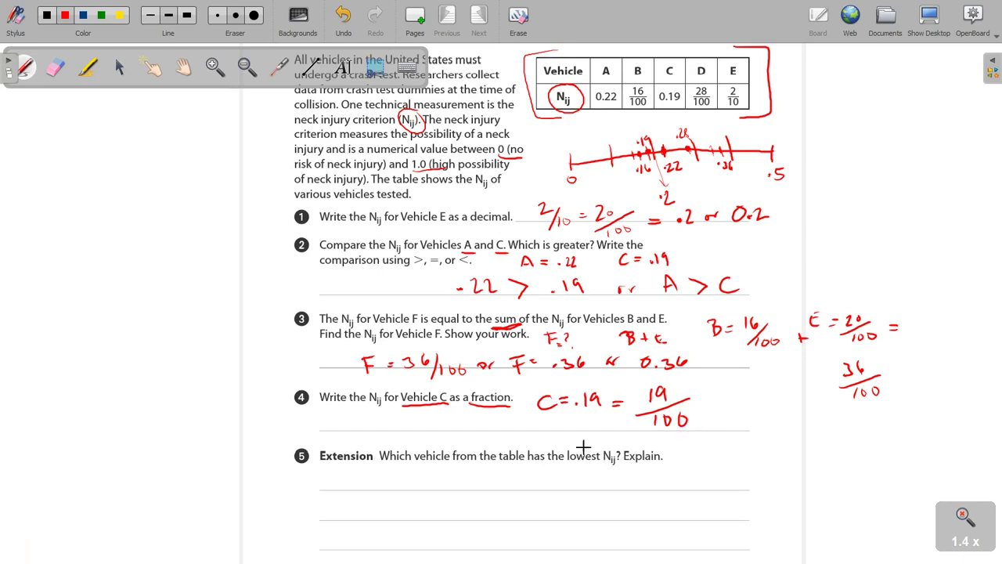
drag(624, 463, 658, 461)
- Ring the number line and its lowest value .16, then write an underlined B for question 5
mouse_move(797, 143)
mouse_down()
mouse_move(681, 129)
mouse_move(569, 141)
mouse_move(600, 186)
mouse_move(771, 195)
mouse_move(798, 144)
mouse_up()
drag(659, 162, 656, 165)
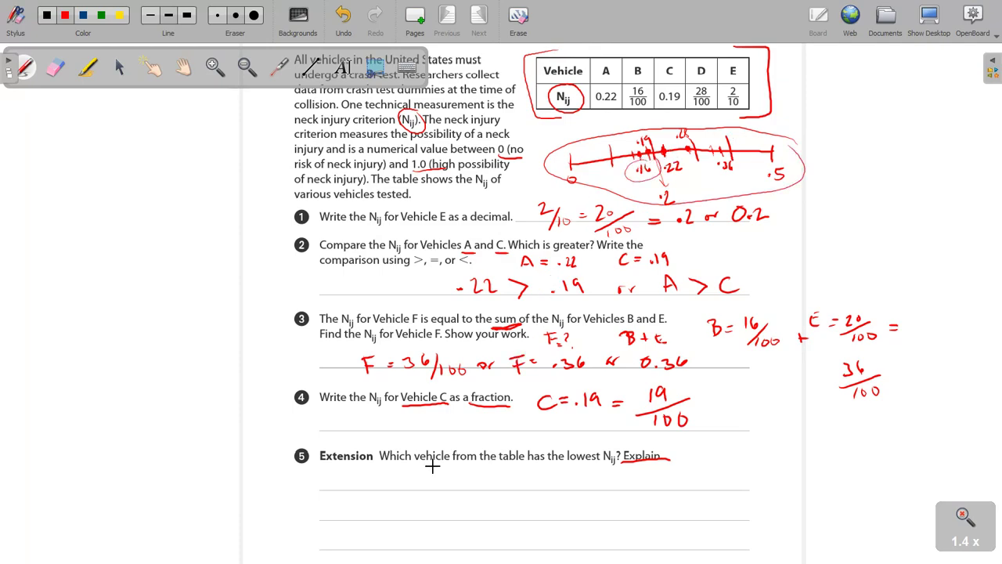
mouse_move(433, 467)
mouse_down()
mouse_move(443, 481)
mouse_move(452, 470)
mouse_move(440, 486)
mouse_move(481, 485)
mouse_up()
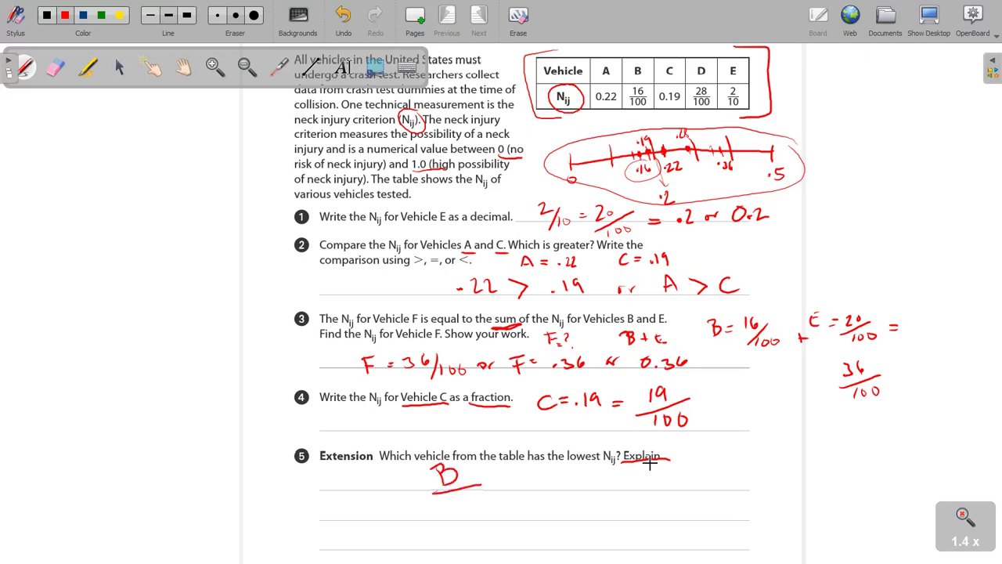